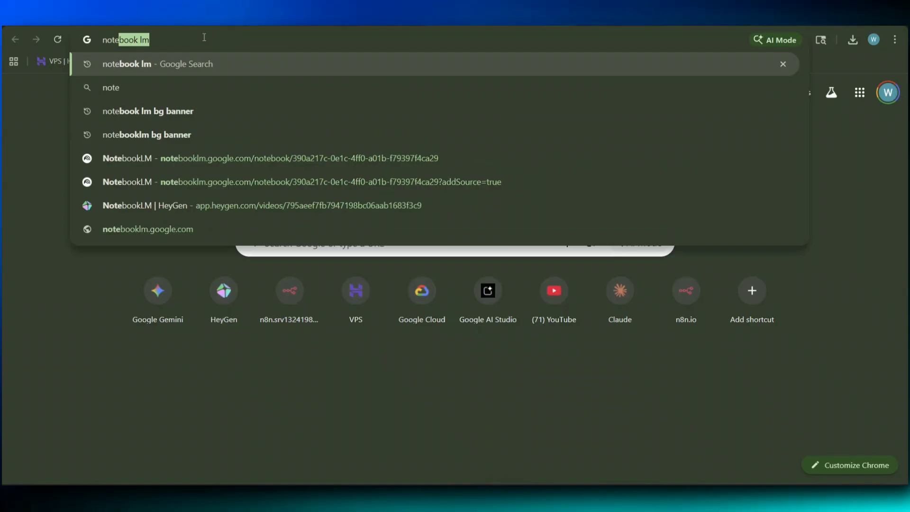
Search the web for "notebook lm" and open the NotebookLM app from its official site.
type("ook lm")
key("Return")
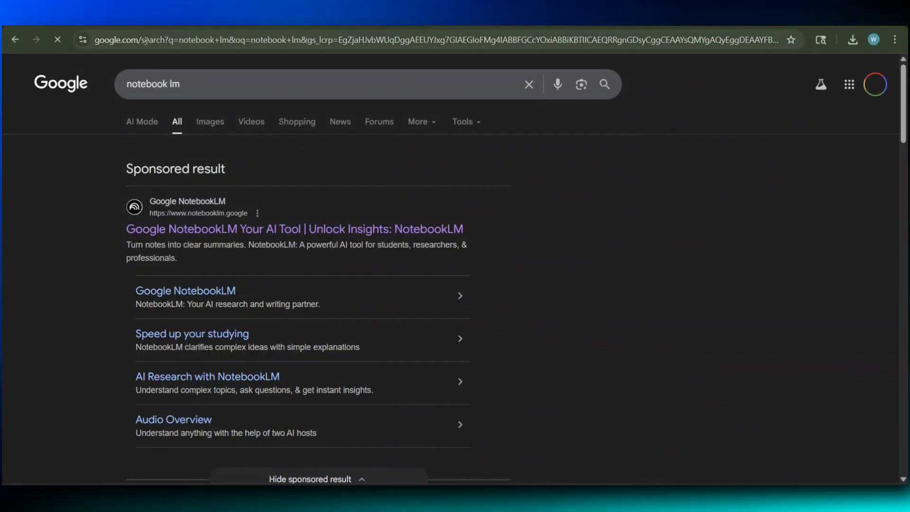
left_click(166, 226)
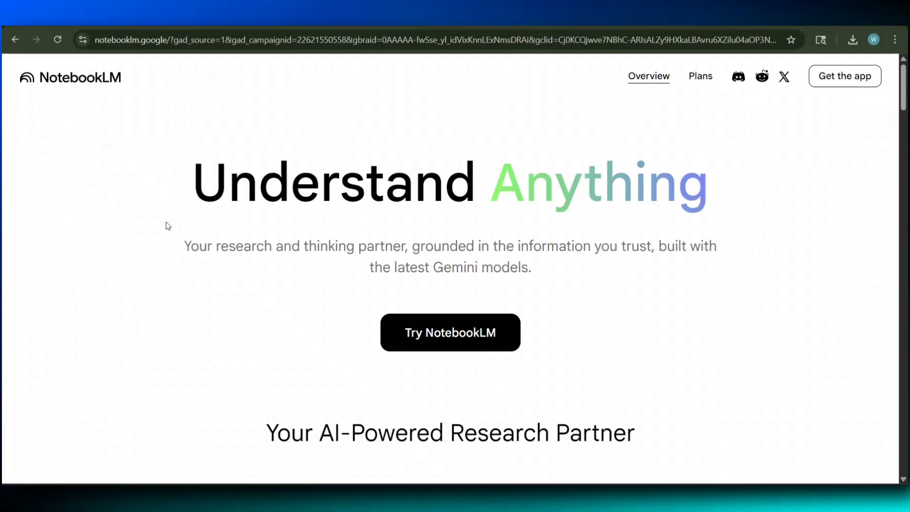
left_click(456, 336)
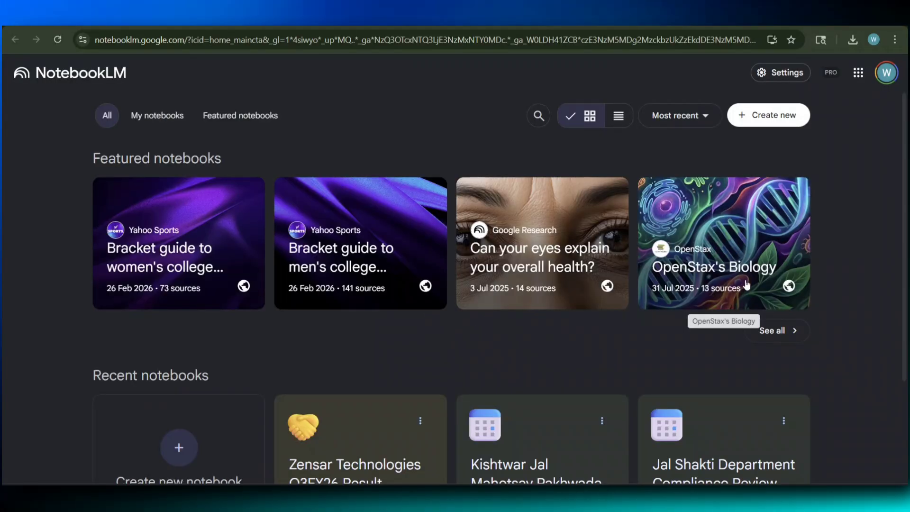
scroll(620, 356, "down", 2)
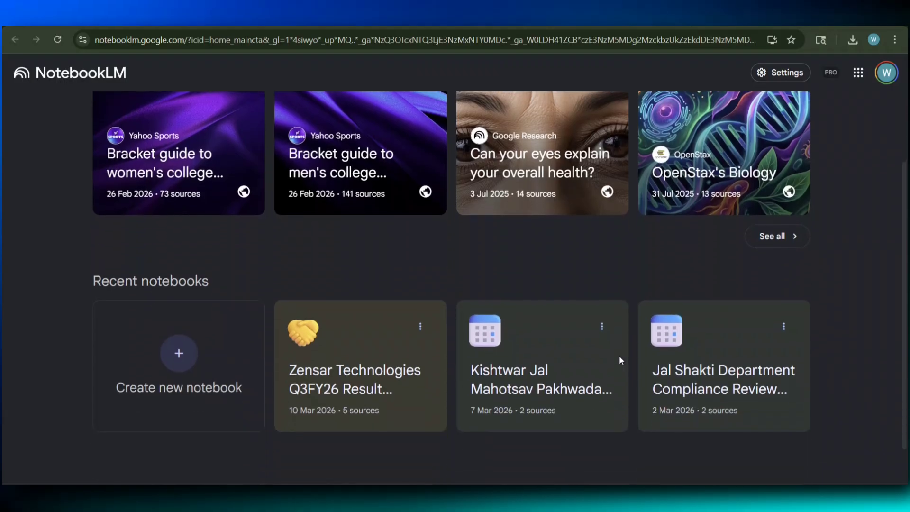
left_click(178, 354)
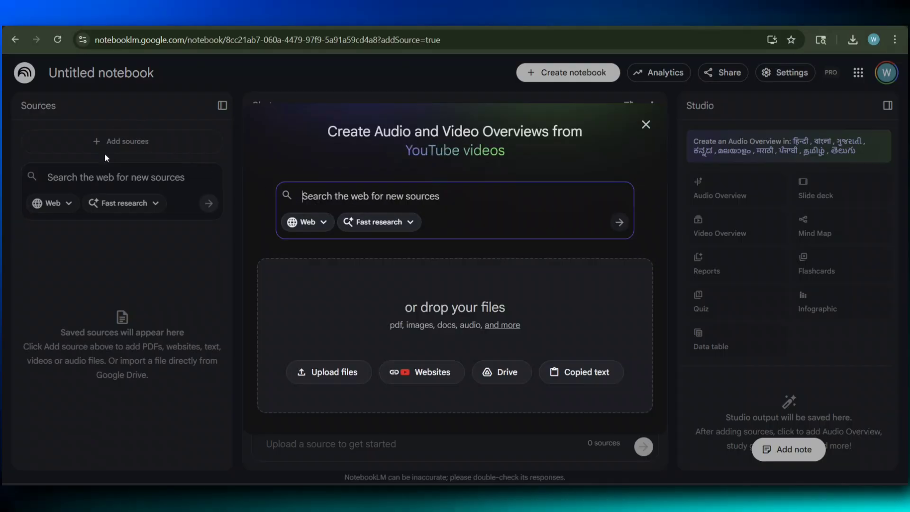
left_click(16, 39)
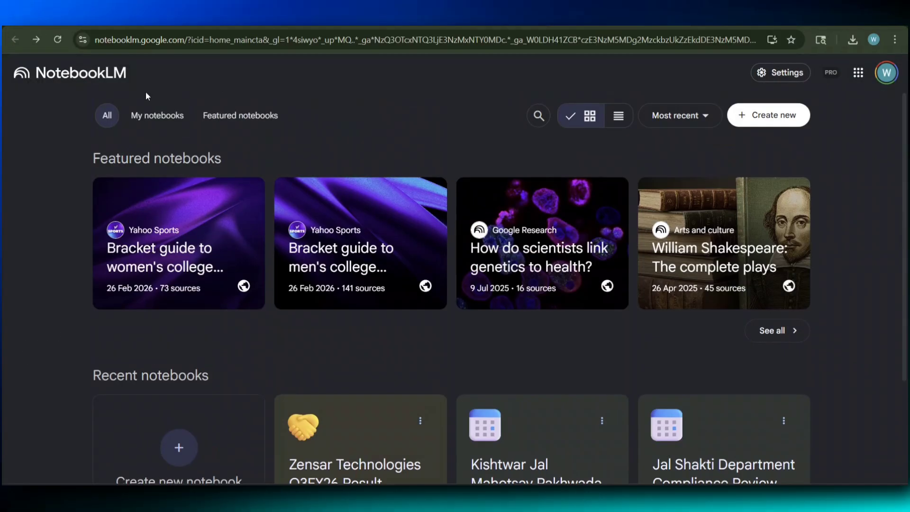
Open the Zensar Technologies Q3FY26 notebook and choose the Presenter slides format for a customised slide deck.
scroll(313, 175, "down", 3)
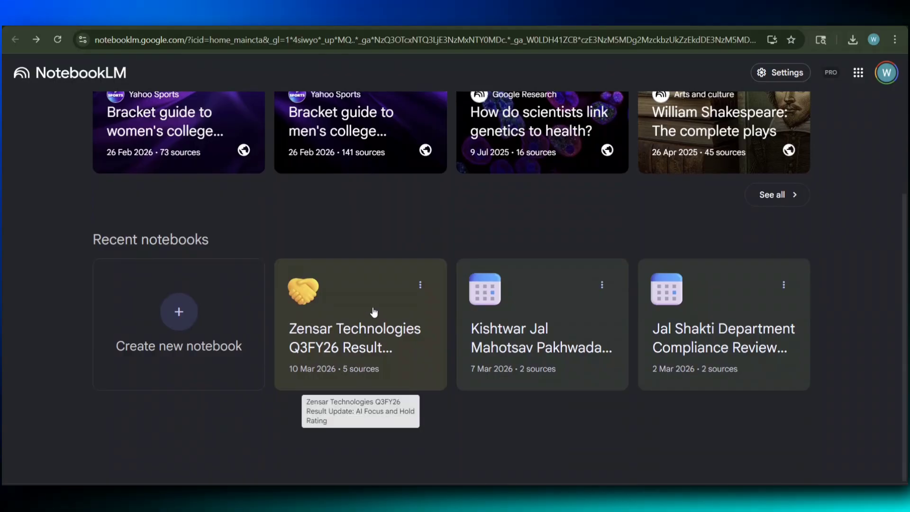
left_click(372, 311)
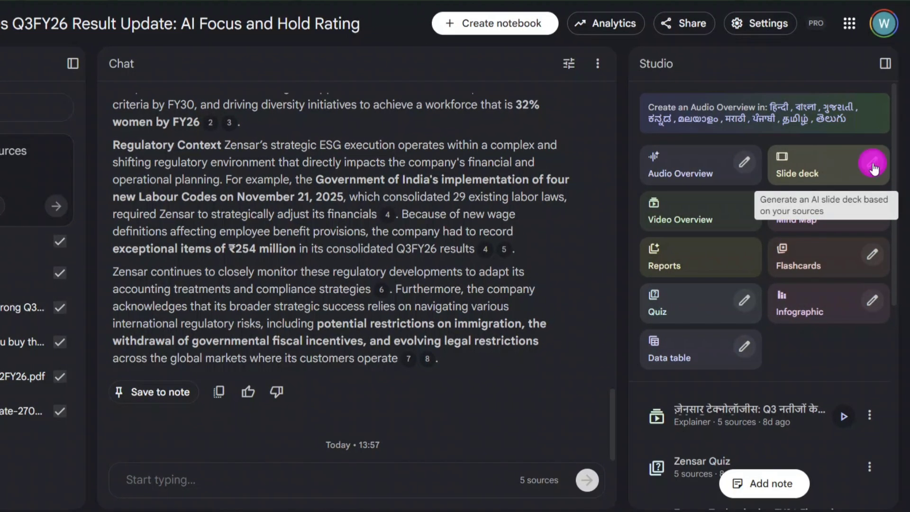
left_click(873, 163)
left_click(408, 202)
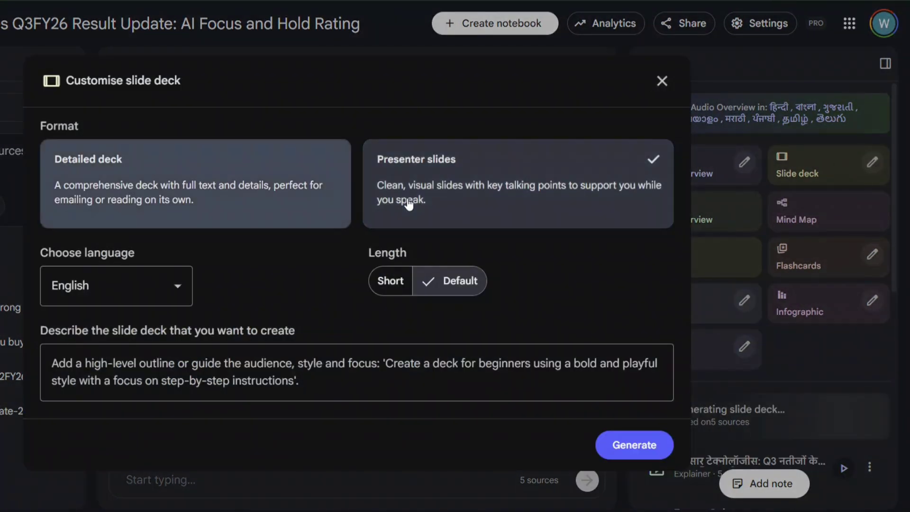
Describe the slide deck as "Should you invest in Zensartech stocks in next 2 months" and generate it.
left_click(148, 359)
type("Sh")
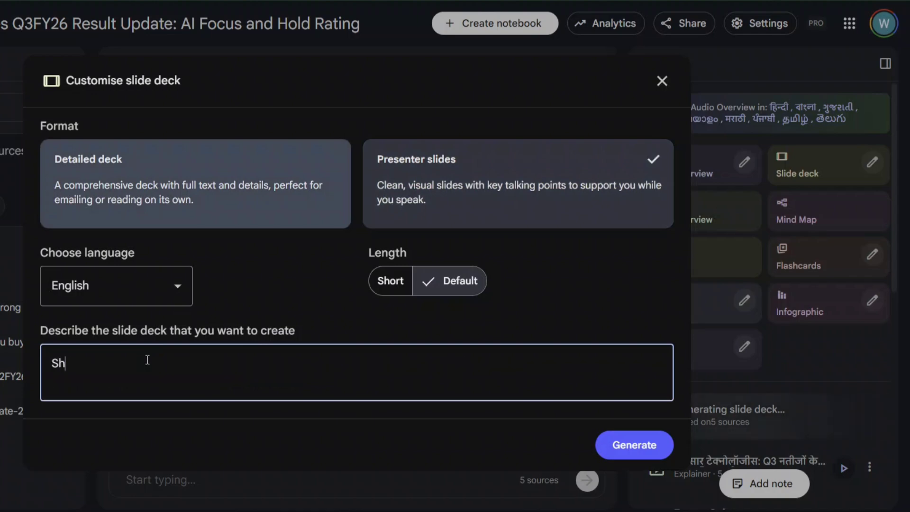
type("ould you invest in Ze")
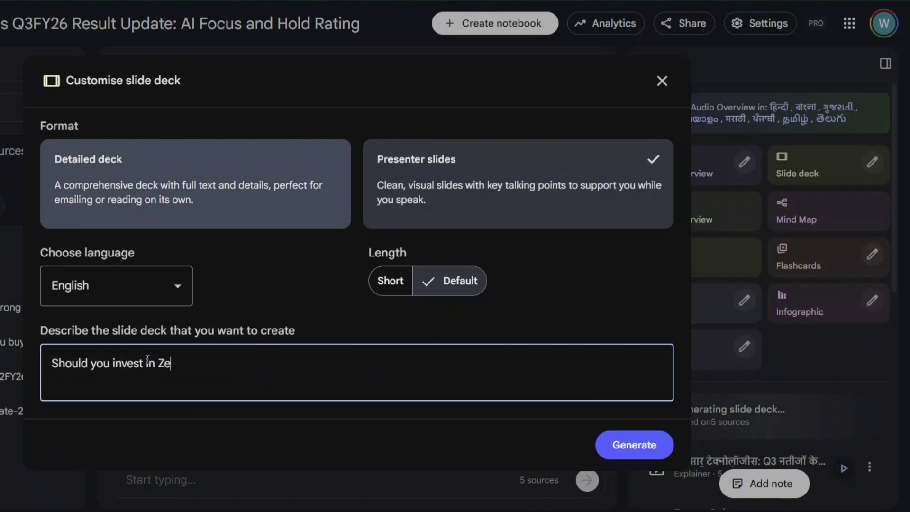
type("nsartech stocks")
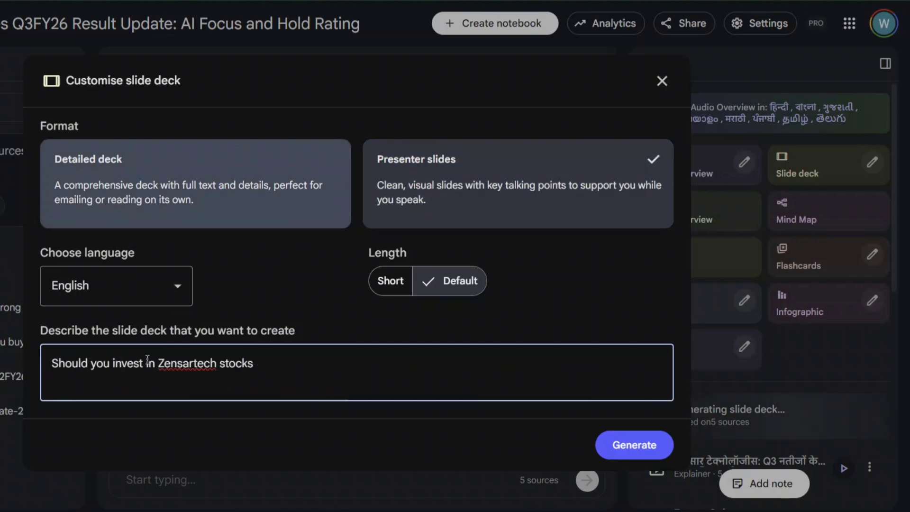
type(" in next")
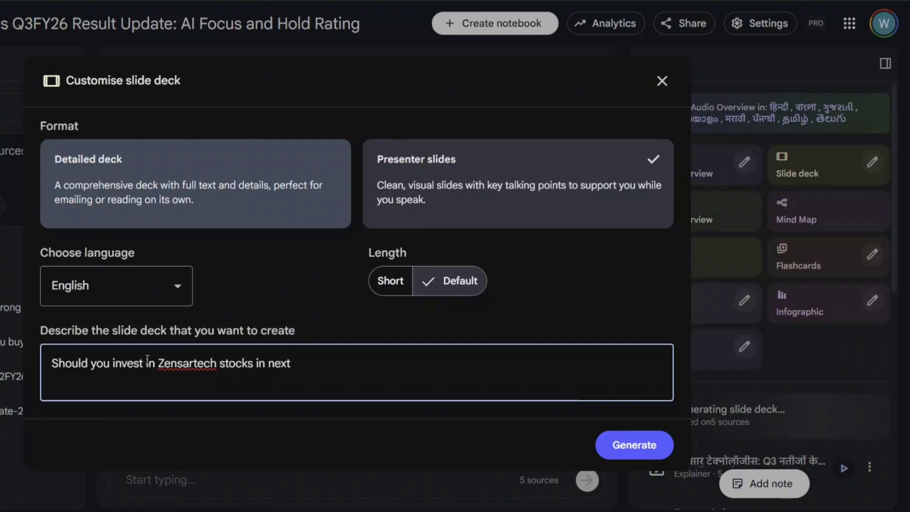
type(" 2 months")
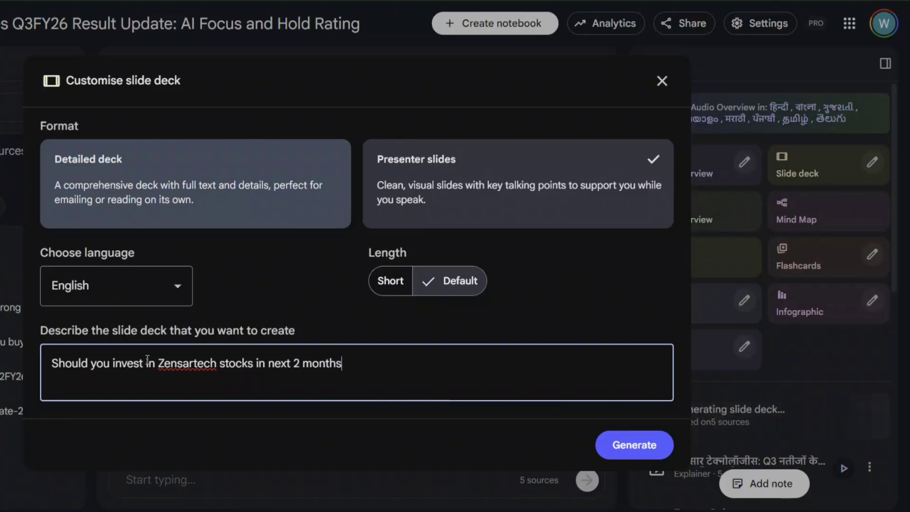
left_click(640, 448)
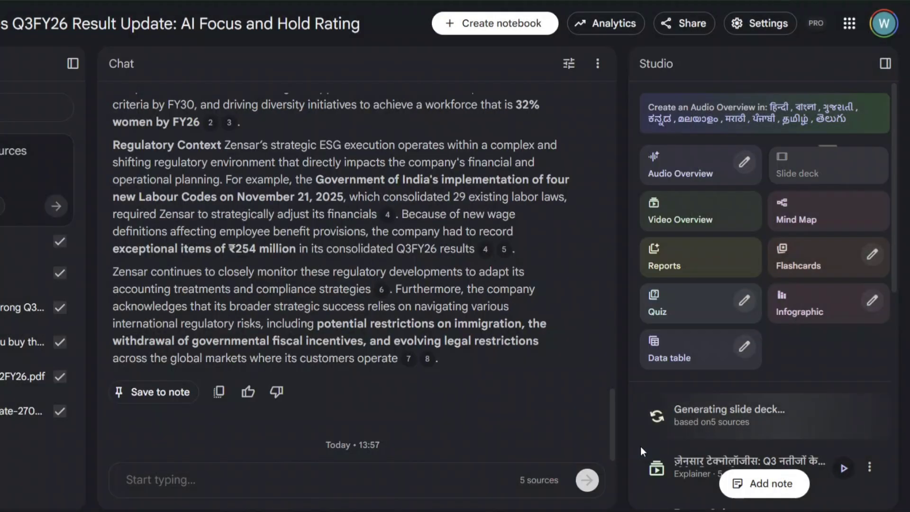
left_click(823, 157)
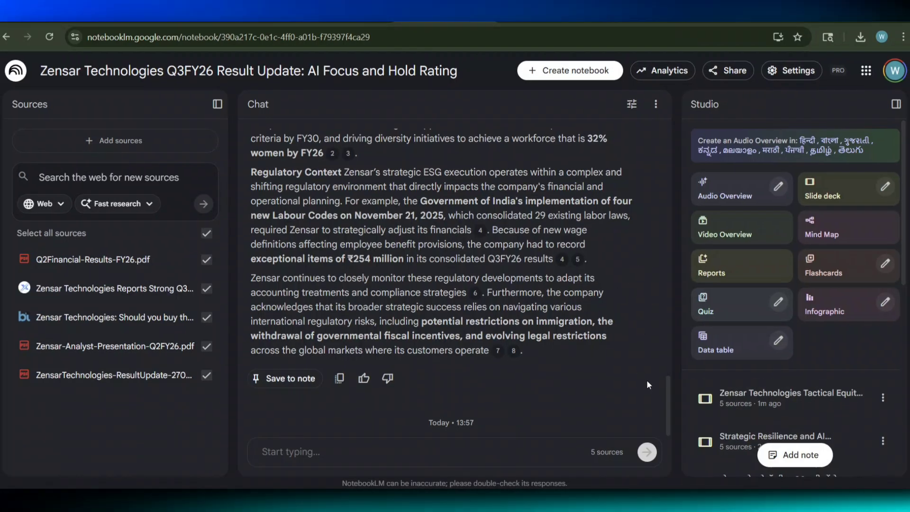
Open the generated Zensar Technologies Tactical Equity Brief deck and display its first slide.
scroll(738, 437, "down", 1)
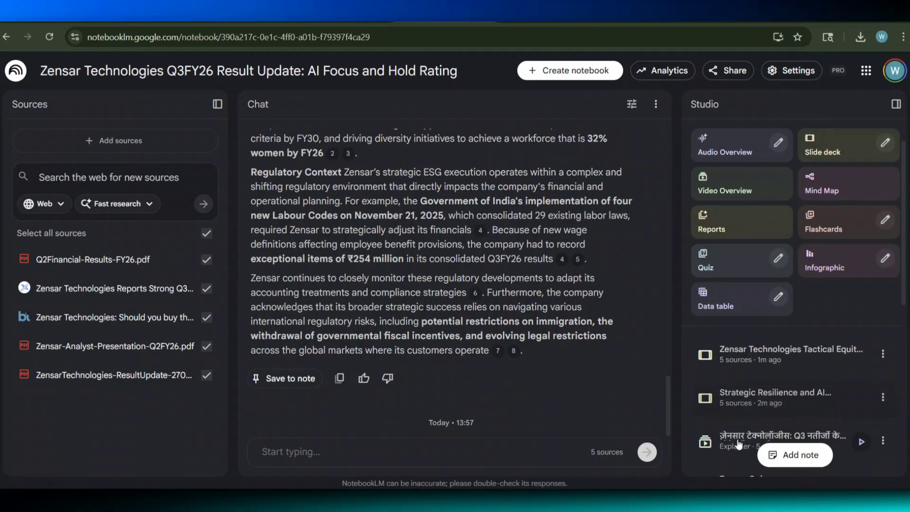
left_click(764, 359)
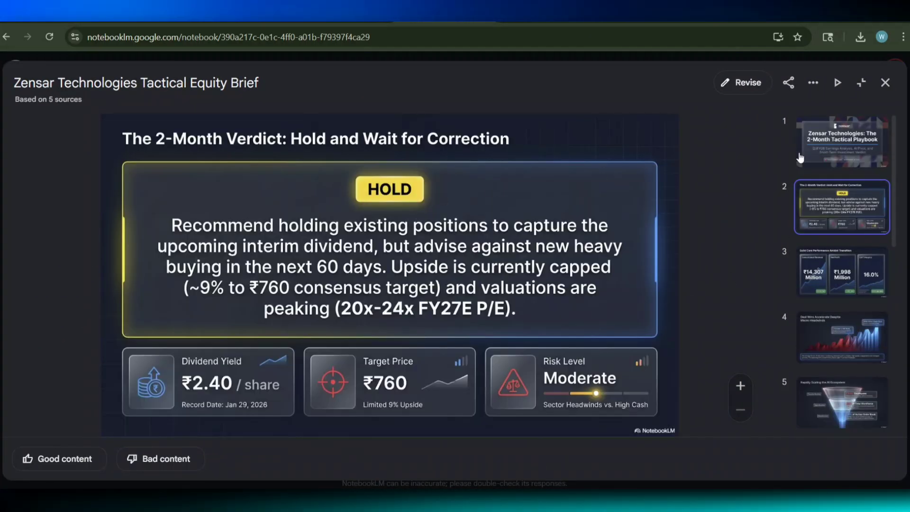
left_click(800, 158)
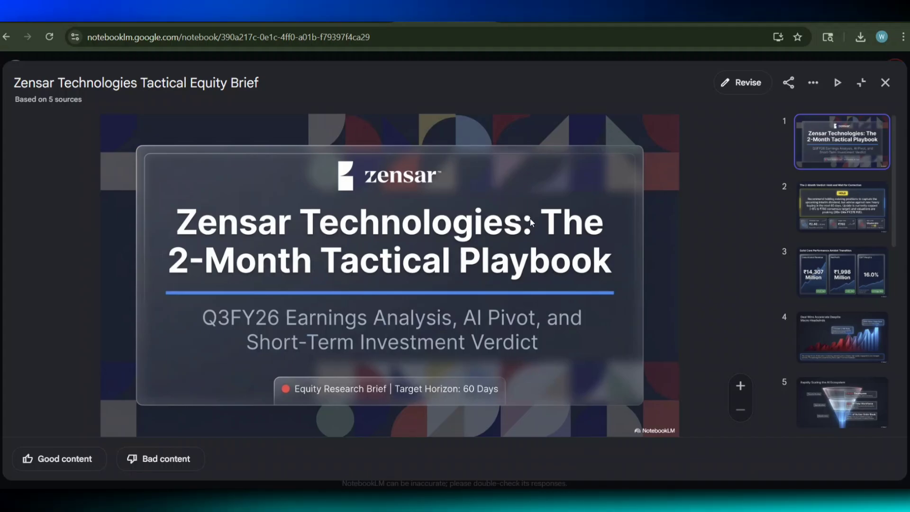
Present the deck in full screen, page through its slides, and exit the slideshow.
left_click(838, 83)
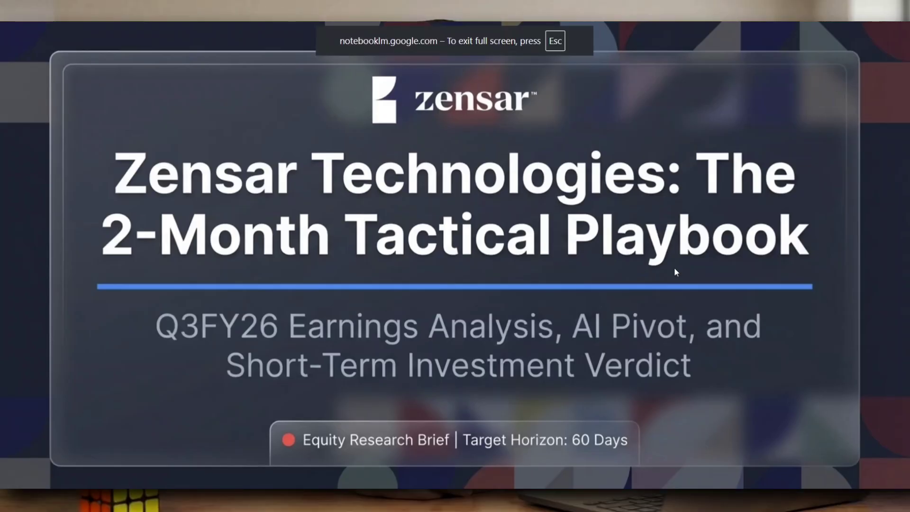
left_click(887, 230)
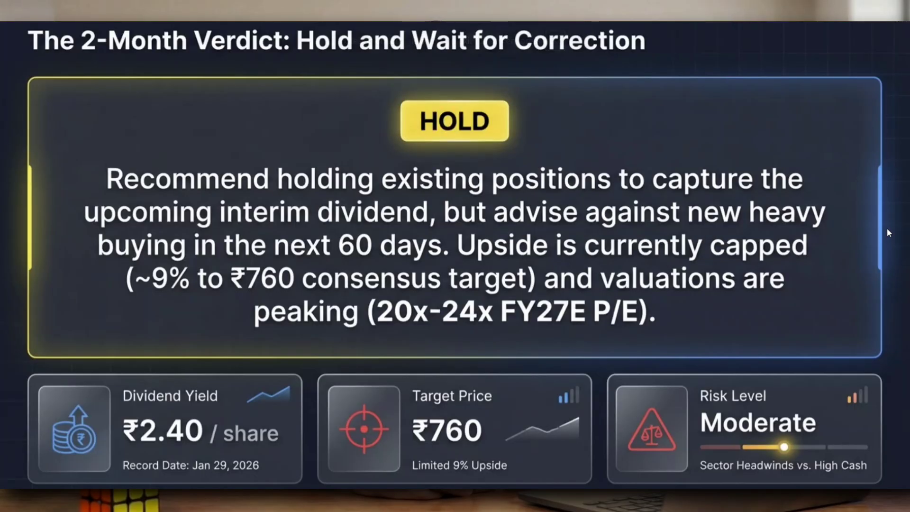
left_click(887, 229)
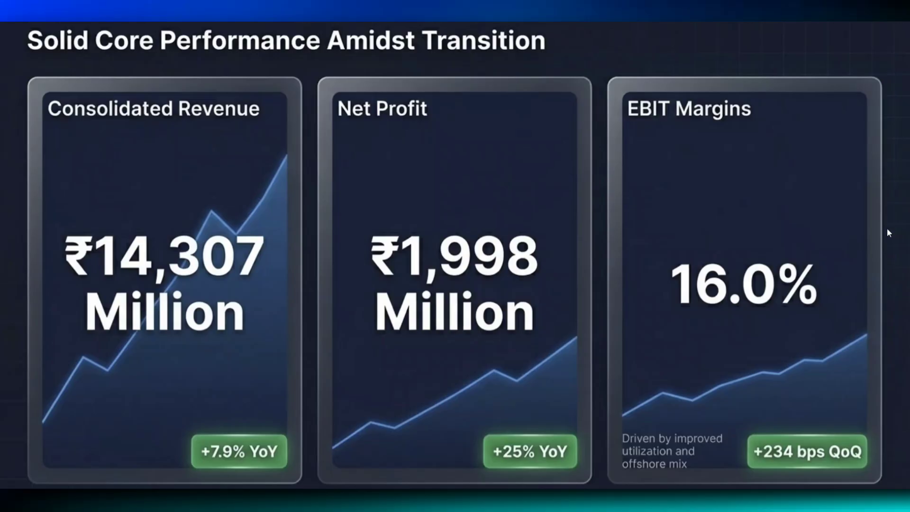
left_click(887, 229)
left_click(883, 211)
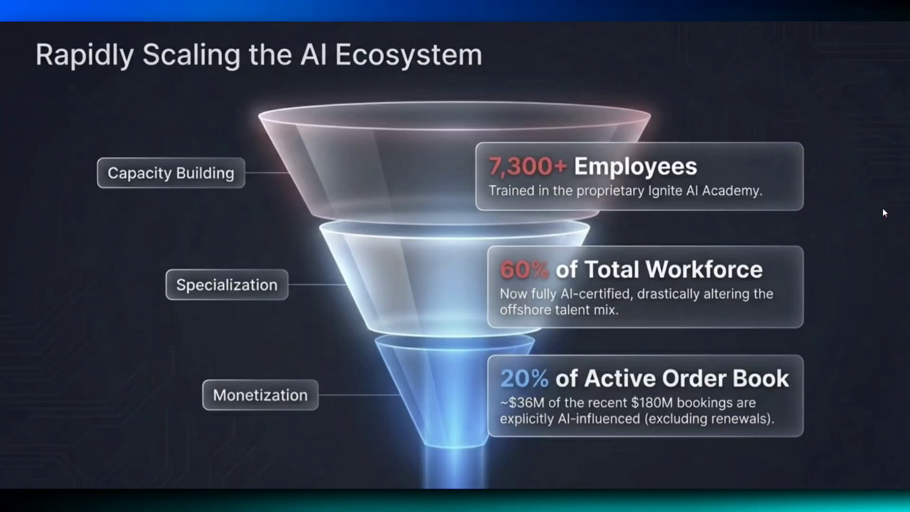
left_click(884, 211)
left_click(884, 212)
left_click(883, 210)
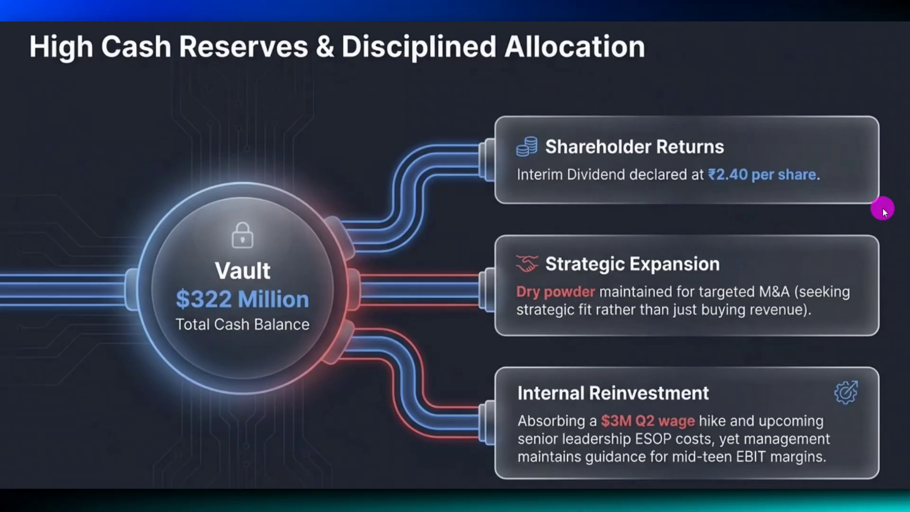
left_click(883, 209)
key("Escape")
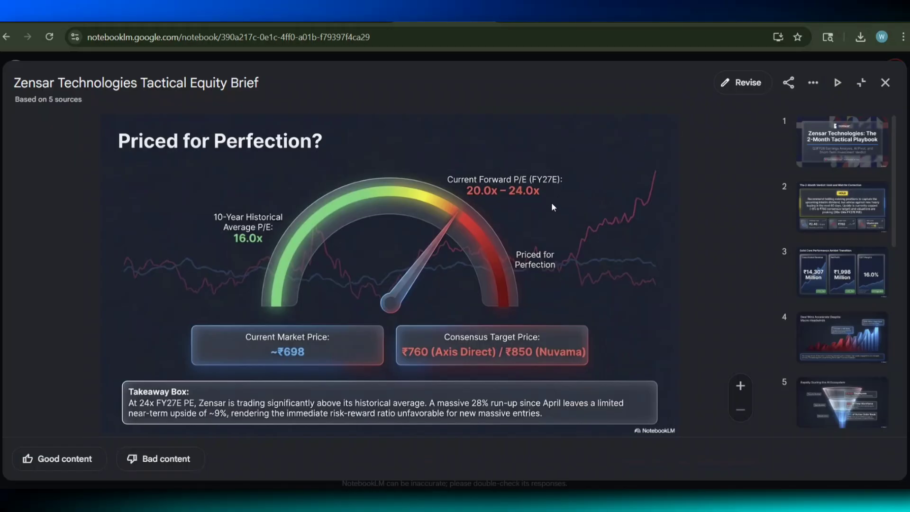
right_click(520, 194)
left_click(488, 203)
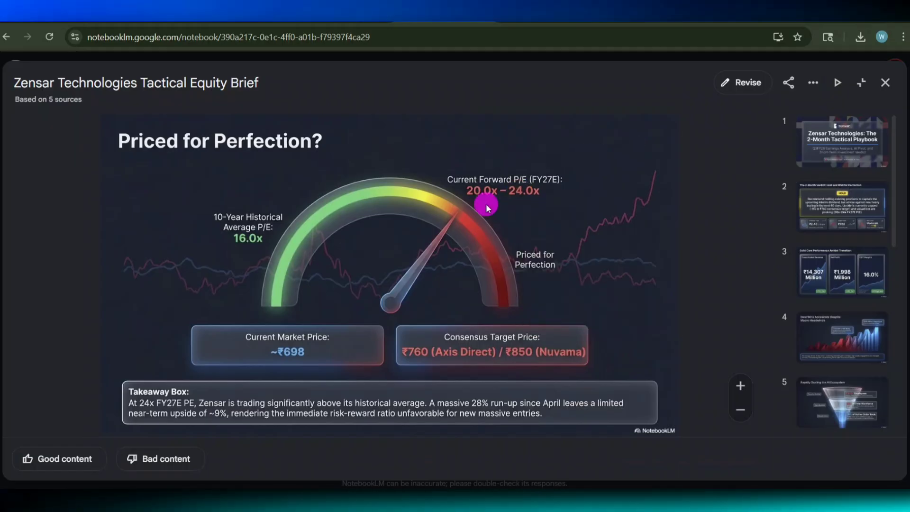
left_click(741, 410)
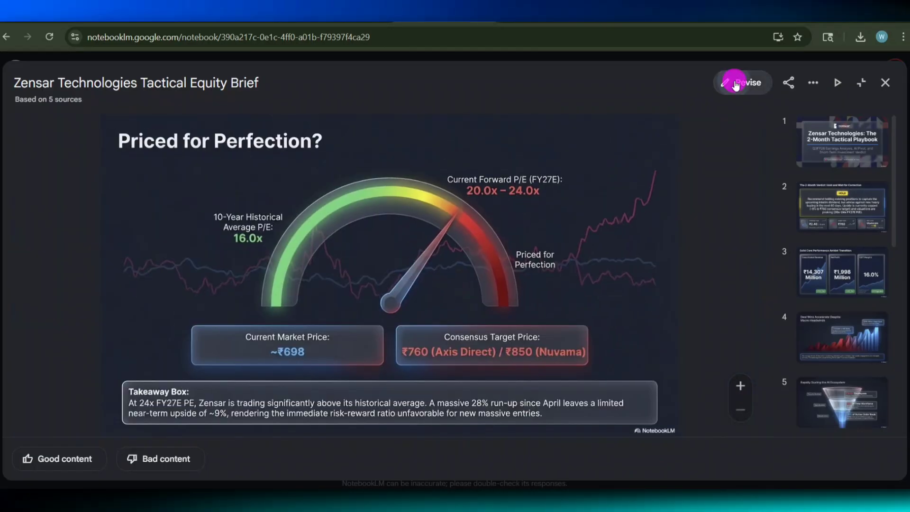
Open the deck's revision mode and examine the change prompt for several individual slides.
left_click(735, 85)
left_click(55, 370)
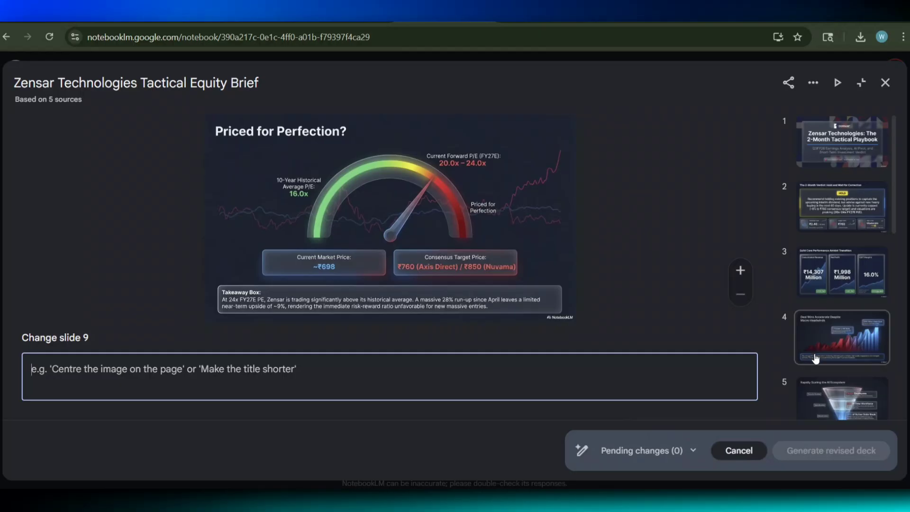
left_click(877, 387)
left_click(835, 334)
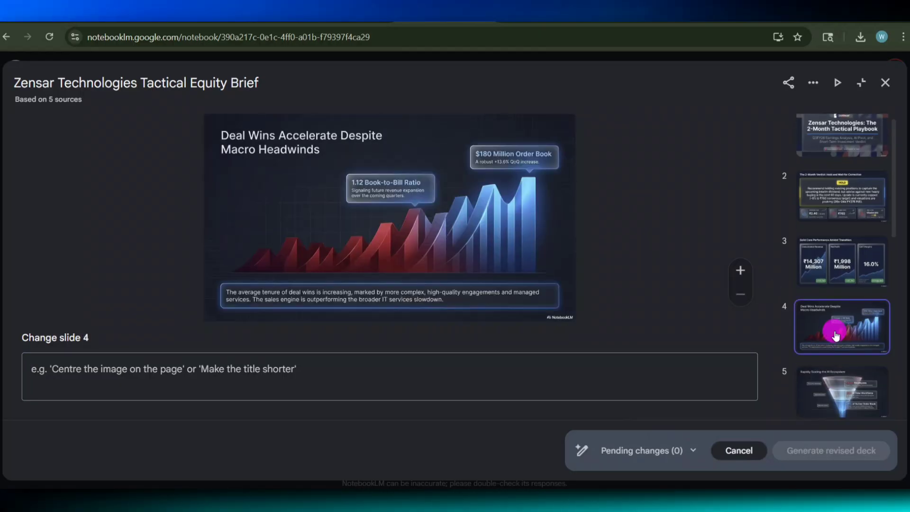
left_click(826, 270)
left_click(816, 197)
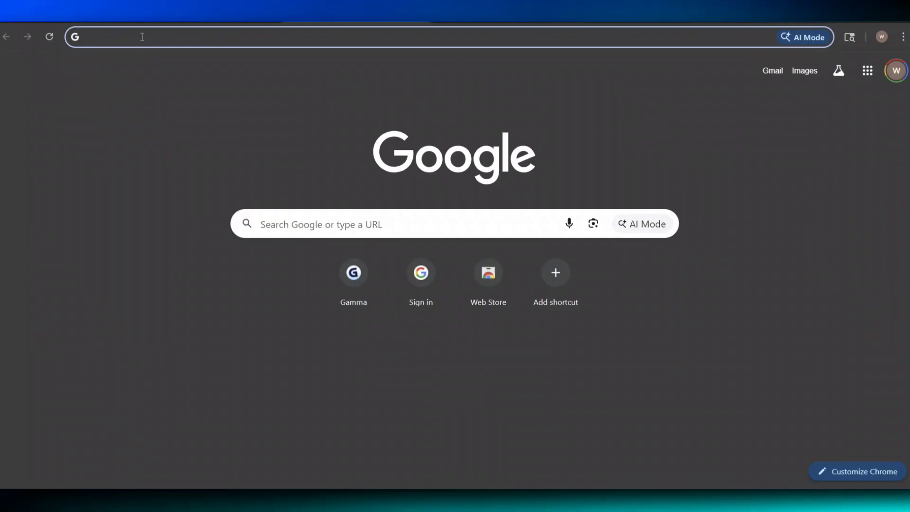
Open gamma.app and start a new AI creation based on an imported file or URL.
type("gamma")
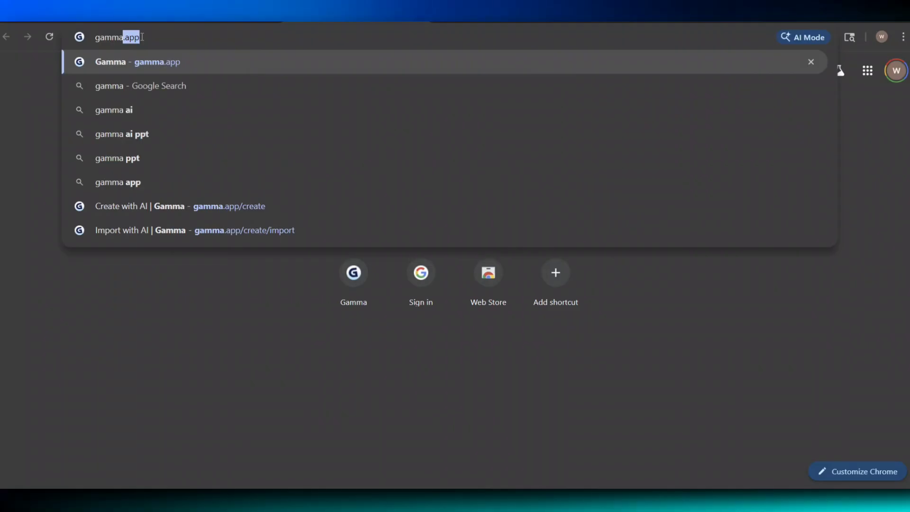
key("Return")
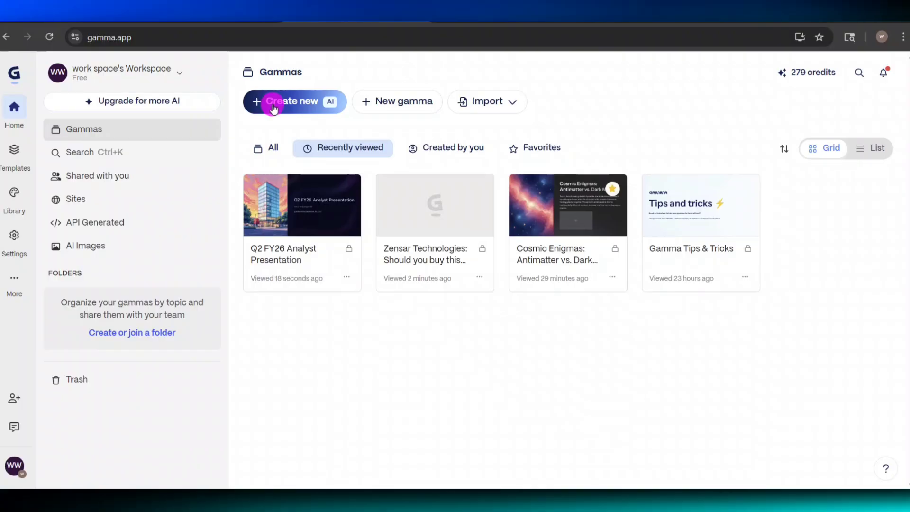
left_click(274, 108)
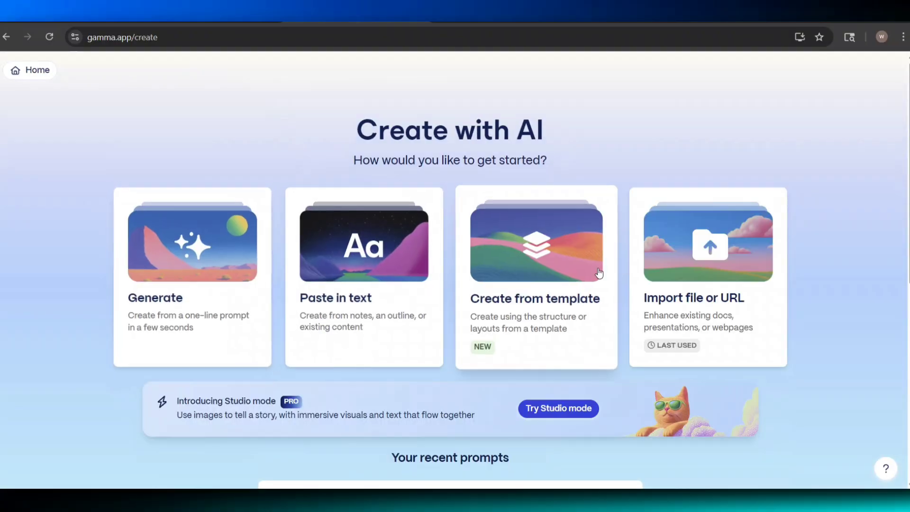
left_click(689, 283)
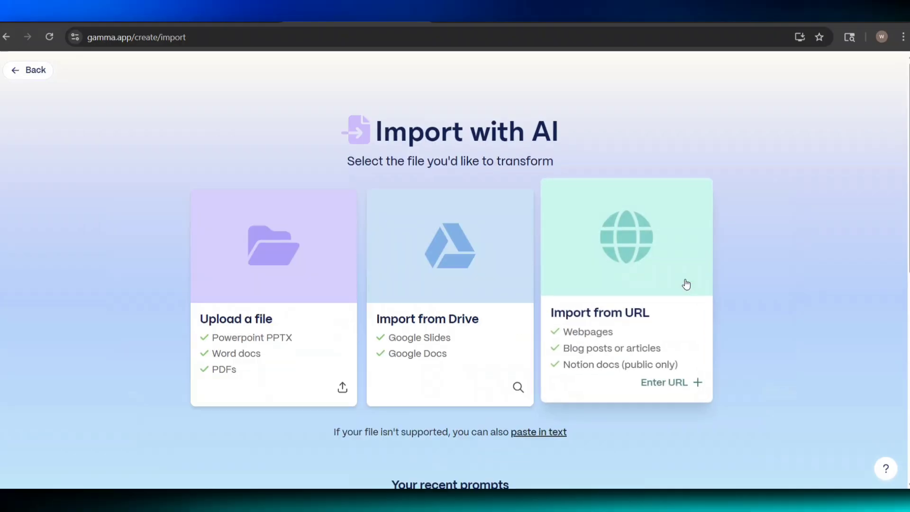
left_click(614, 308)
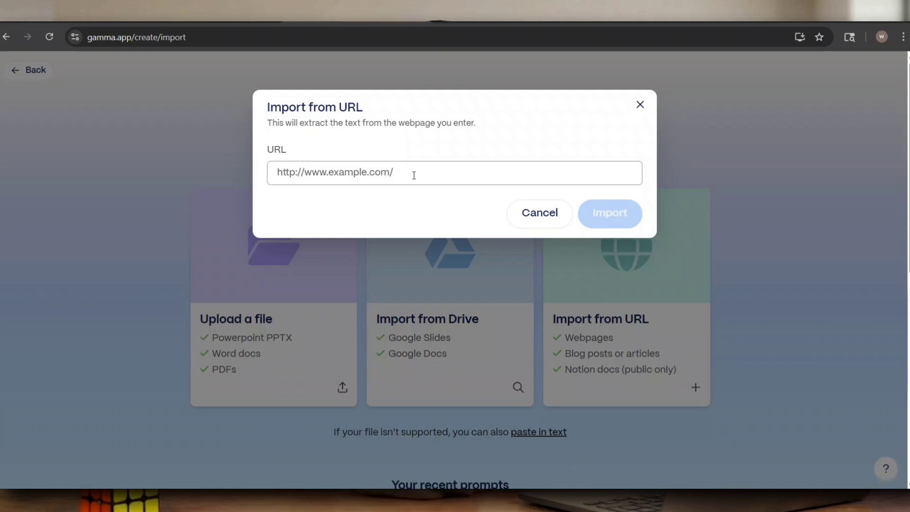
left_click(413, 176)
left_click(545, 212)
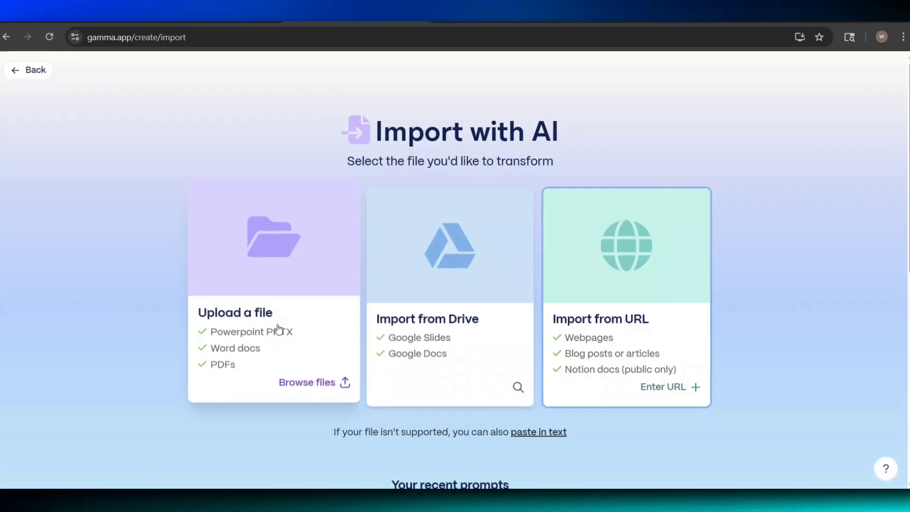
Import the copied web article URL on whether to buy Zensar Technologies stock and continue with it as a Presentation.
left_click(571, 321)
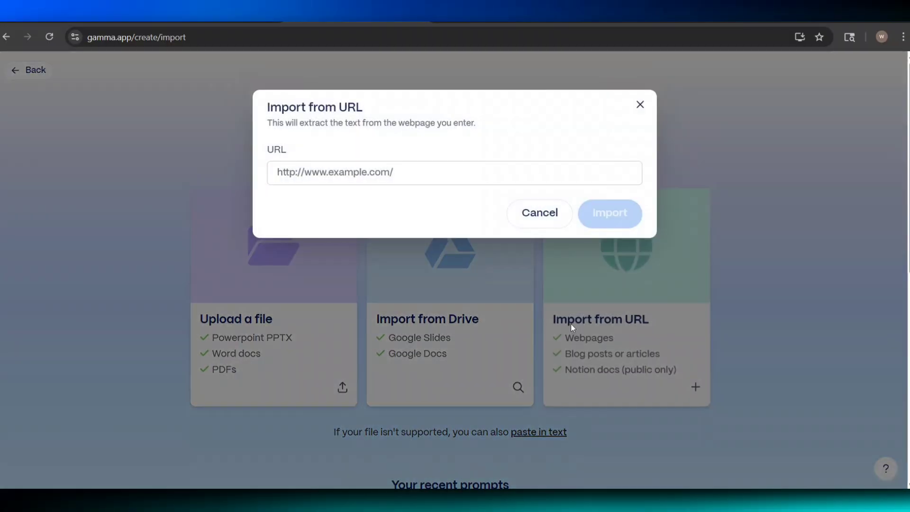
left_click(325, 171)
right_click(326, 171)
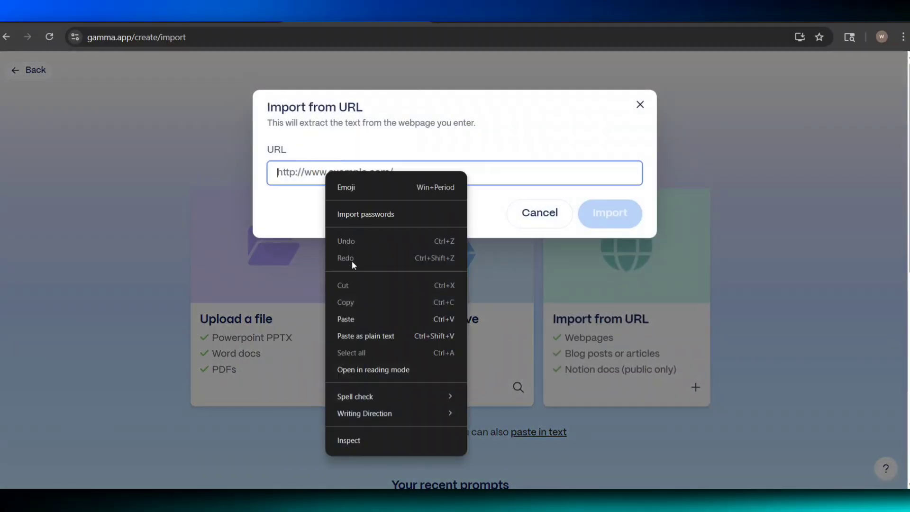
left_click(357, 319)
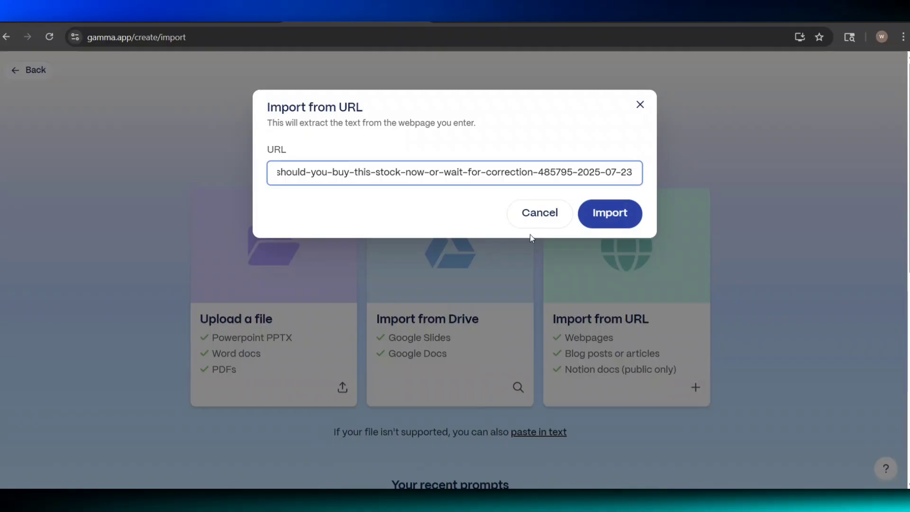
left_click(610, 214)
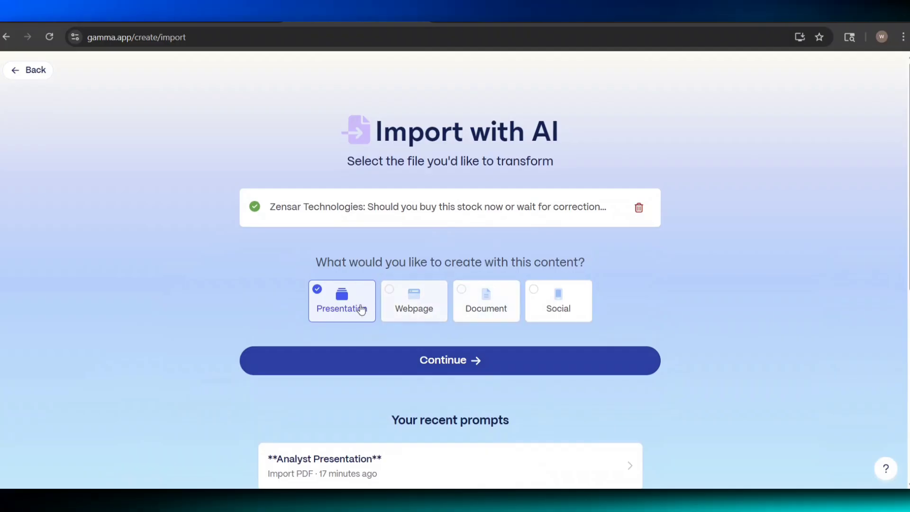
left_click(462, 367)
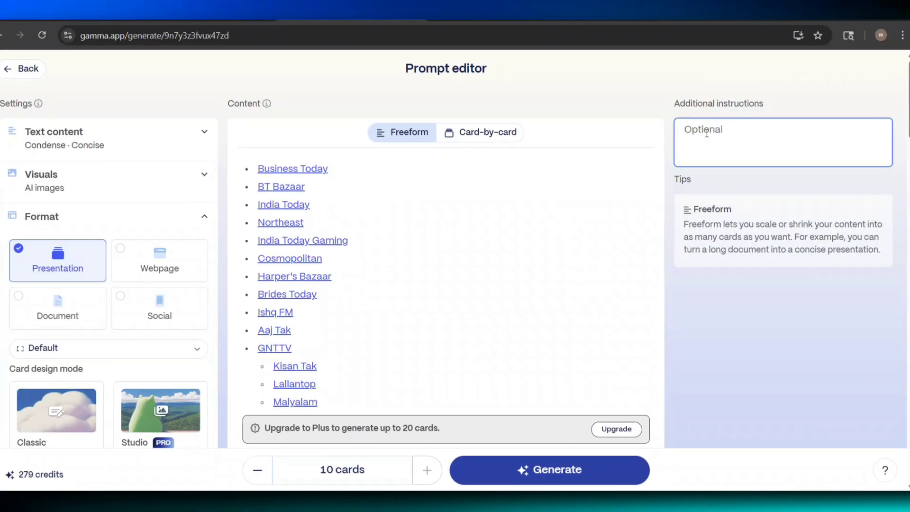
Add the instruction "Prepare the presentation on Should i buy Zensartech stocks in next two month" and generate the 10-card deck.
type("P")
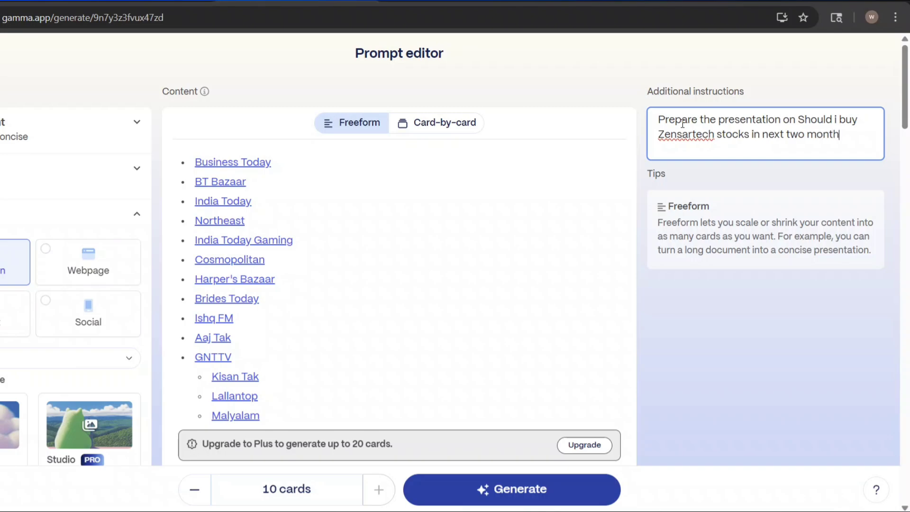
left_click(540, 490)
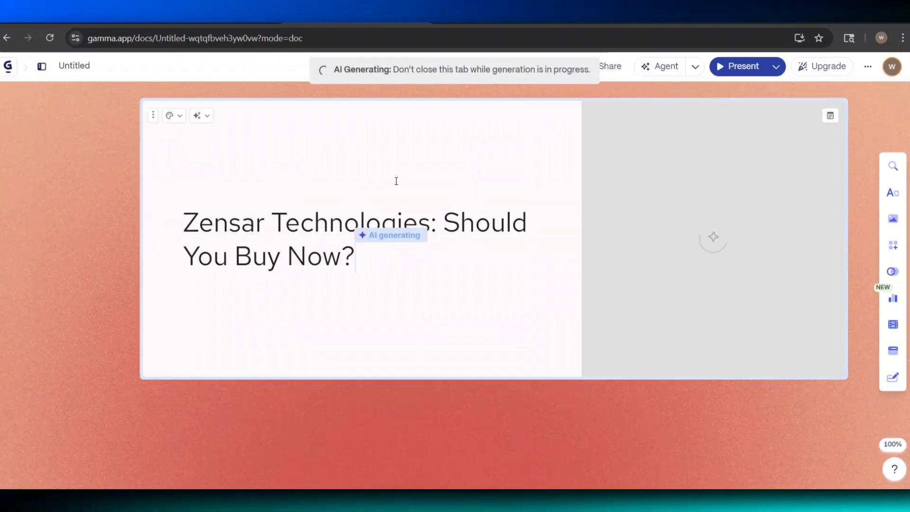
scroll(437, 212, "up", 5)
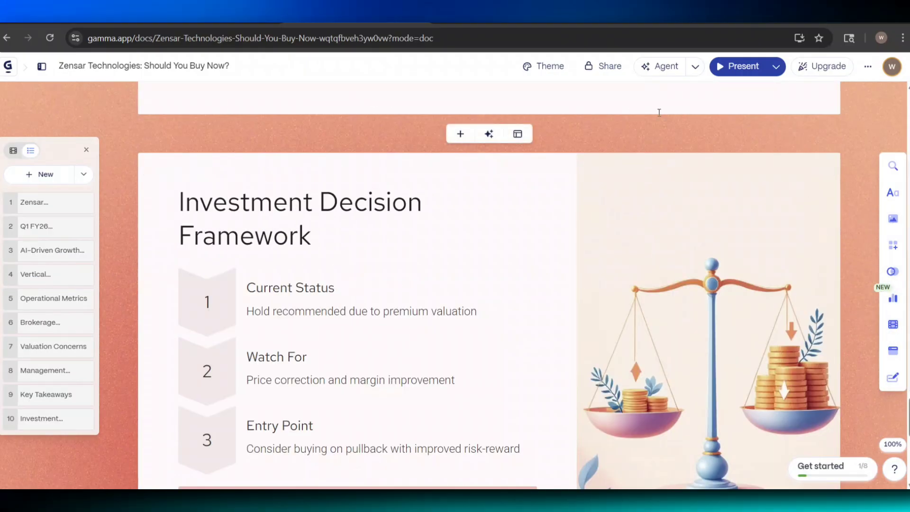
Change the deck's theme to the dark one with glowing purple curves and lavender headings.
left_click(544, 66)
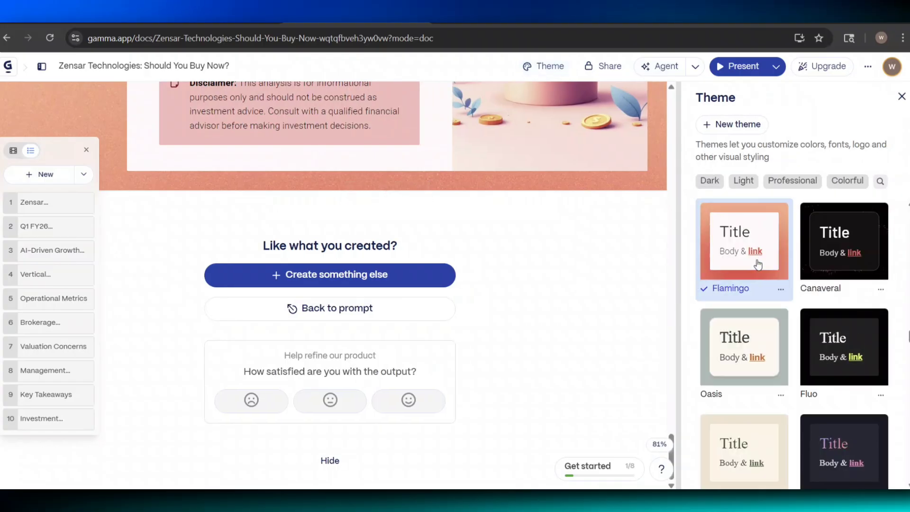
scroll(848, 351, "down", 10)
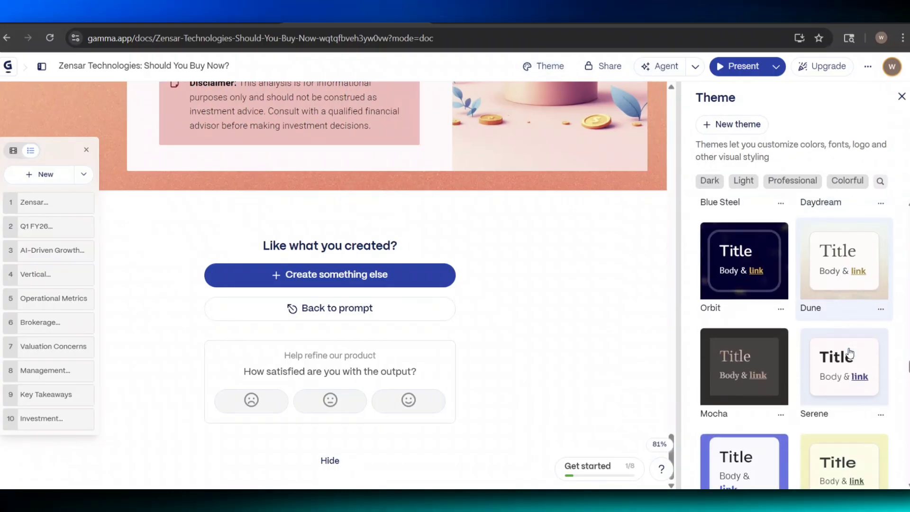
scroll(850, 353, "down", 5)
left_click(844, 446)
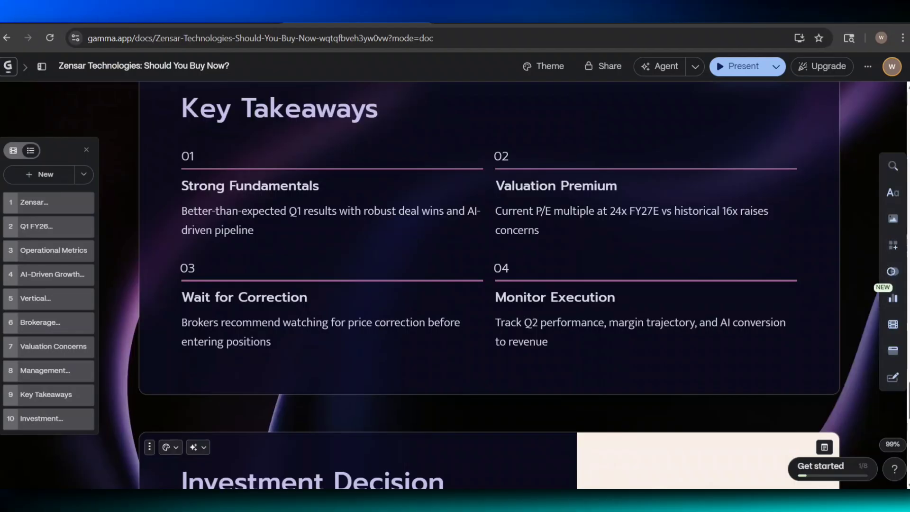
Attach the three Zensar result PDFs from Downloads to the Agent and send "Use these documents and revise the pdf".
left_click(694, 69)
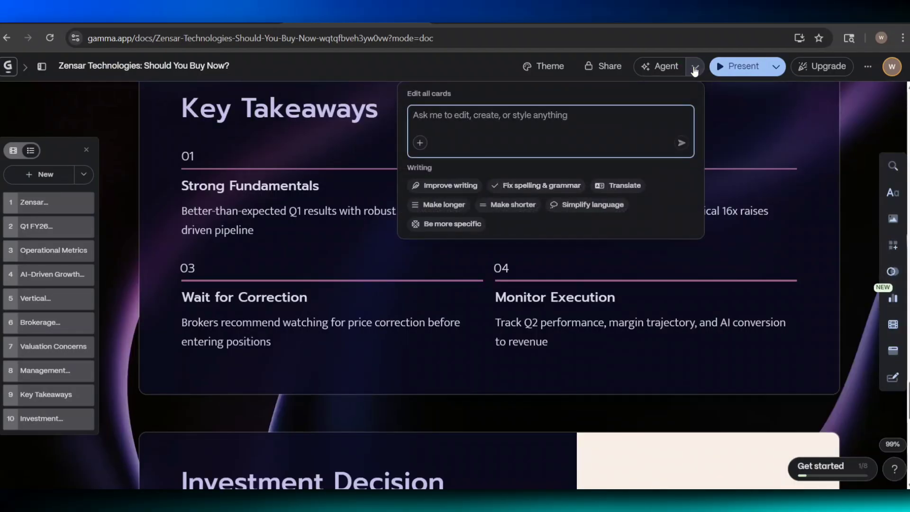
left_click(660, 67)
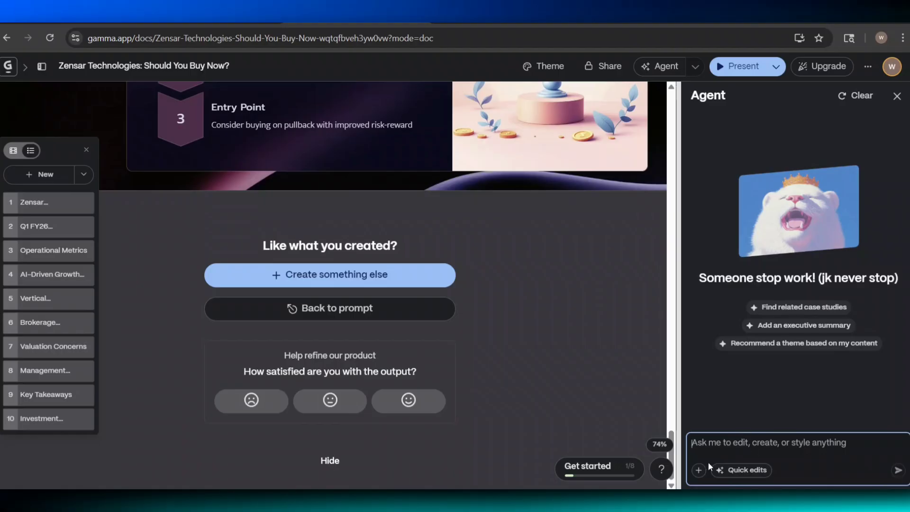
left_click(696, 474)
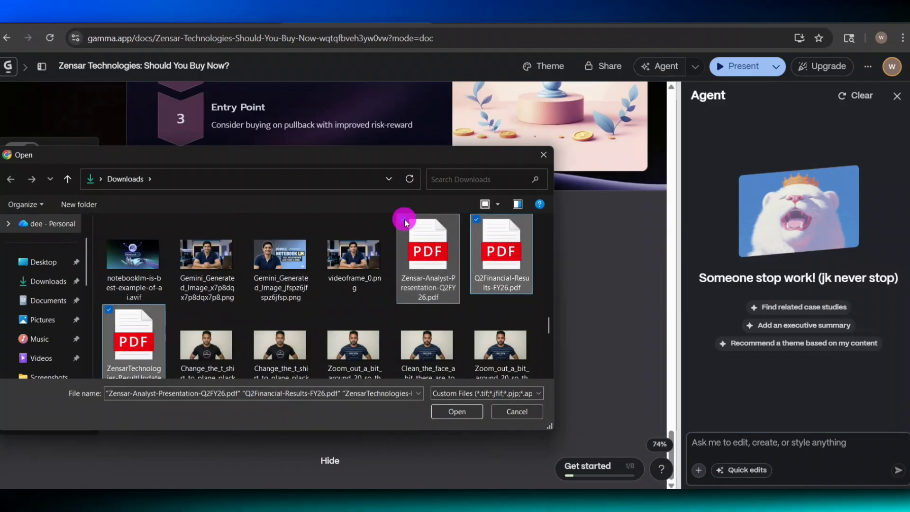
left_click(405, 219, "ctrl")
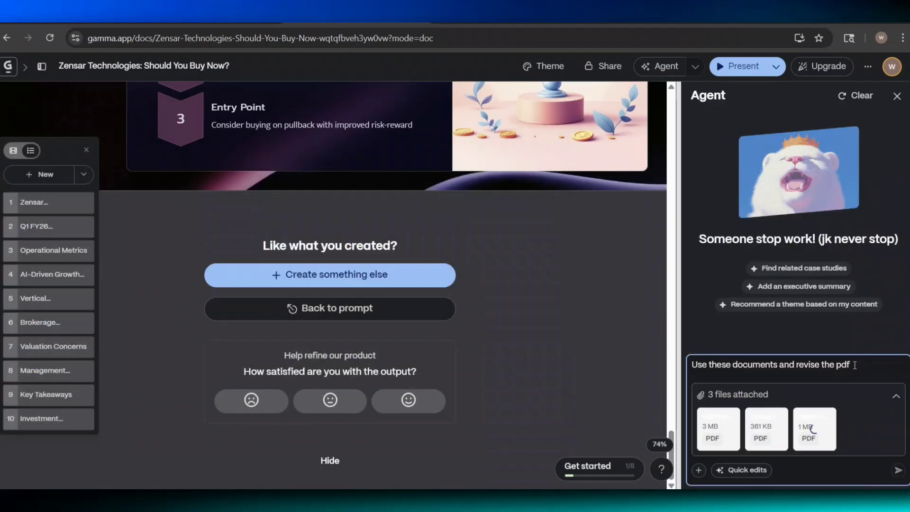
left_click(899, 471)
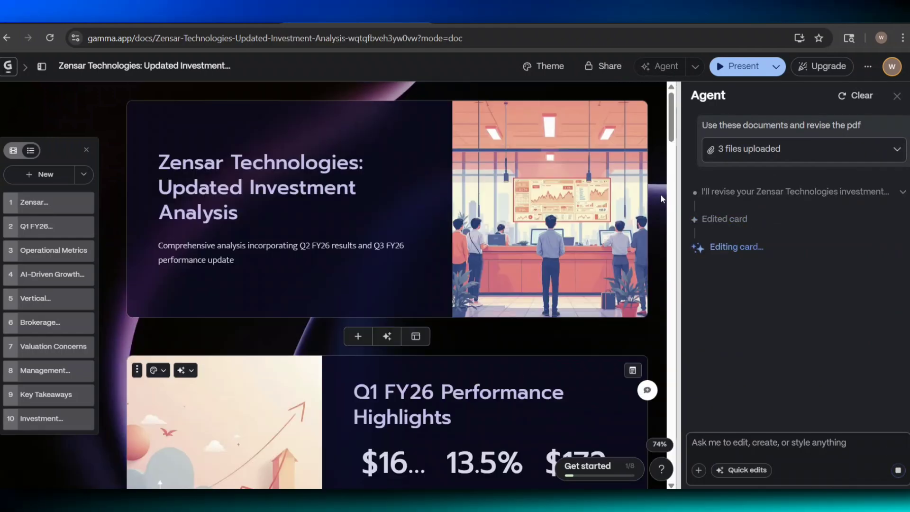
Ask the Agent to read the copied scanx.trade webpage on Zensar's Q3FY26 results and revise the presentation.
type("red this webpage")
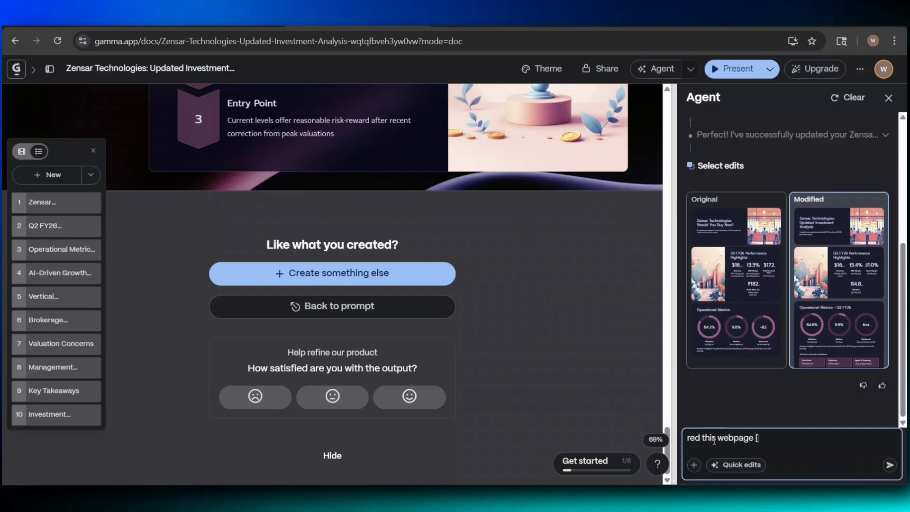
right_click(767, 442)
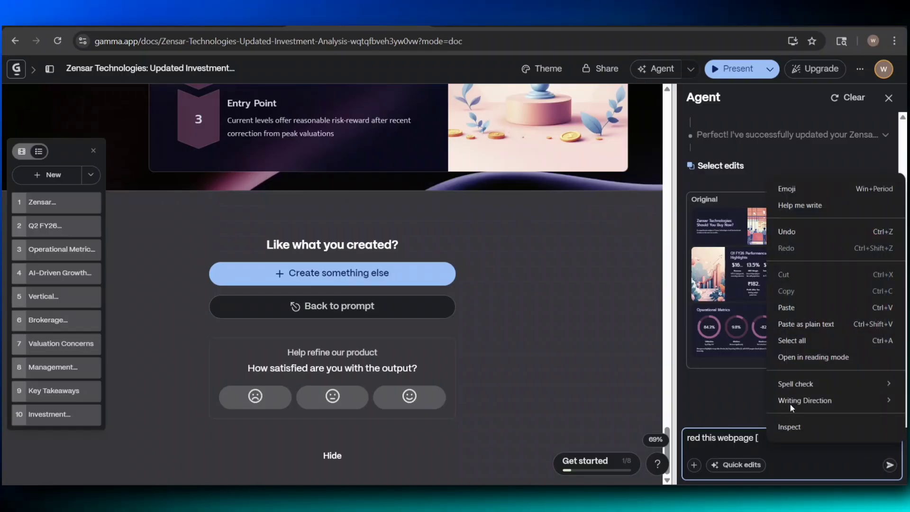
left_click(805, 308)
type("] and revise the presentation")
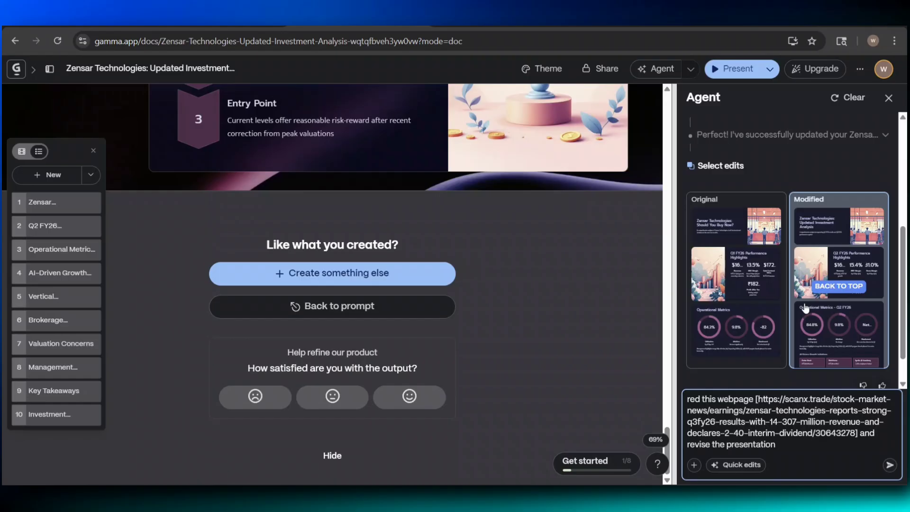
key("Return")
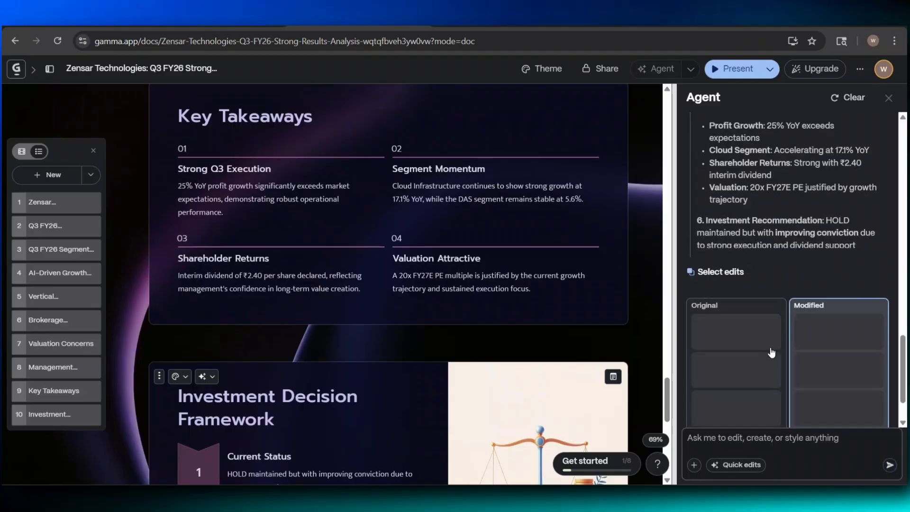
Present the revised deck from its first card, page through to the Investment Decision Framework slide, and exit present mode.
left_click(848, 285)
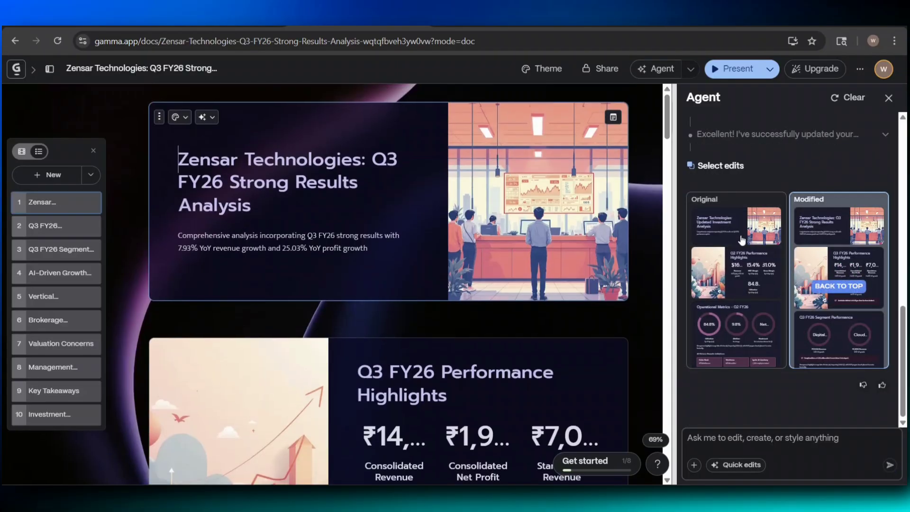
left_click(736, 70)
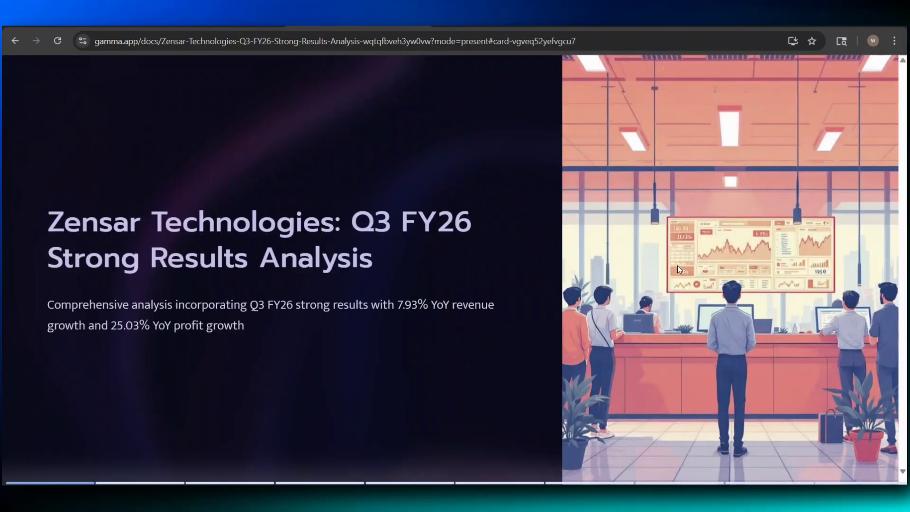
key("Right")
key("Right")
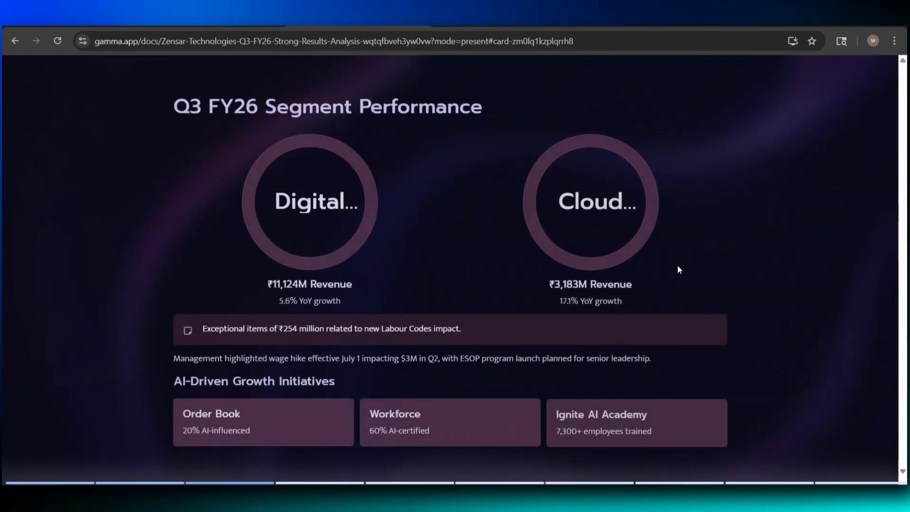
key("Right")
key("Right")
key("Right")
key("Right")
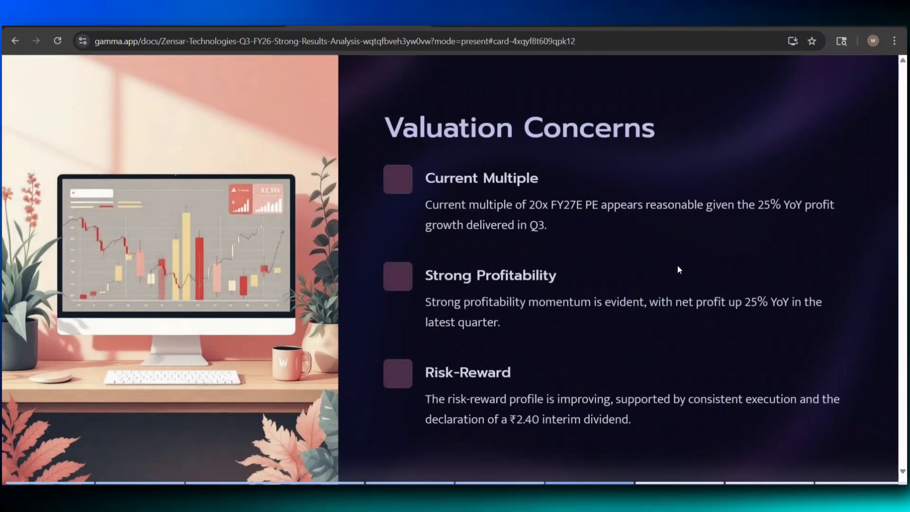
key("Right")
key("Right")
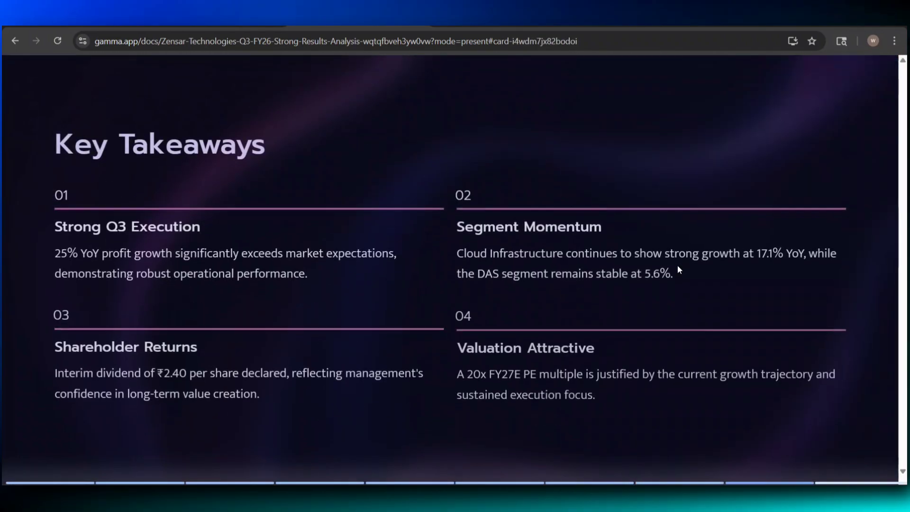
key("Right")
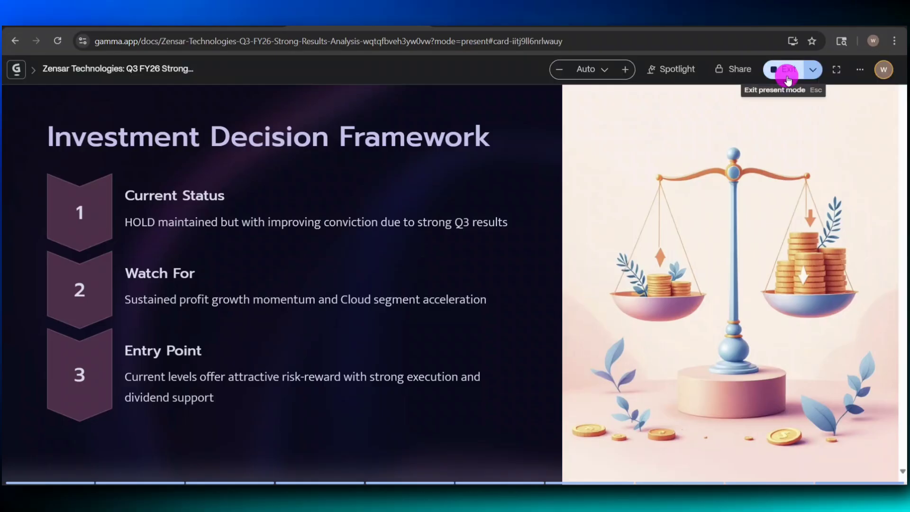
left_click(796, 69)
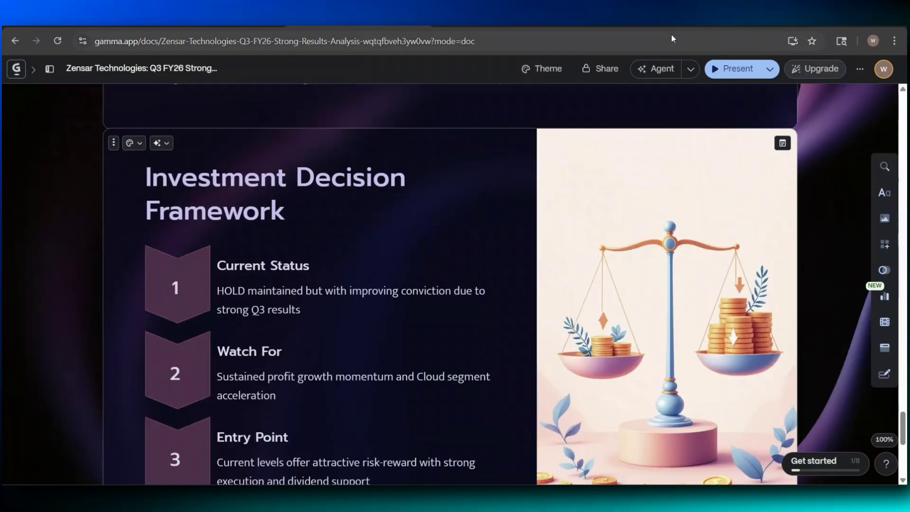